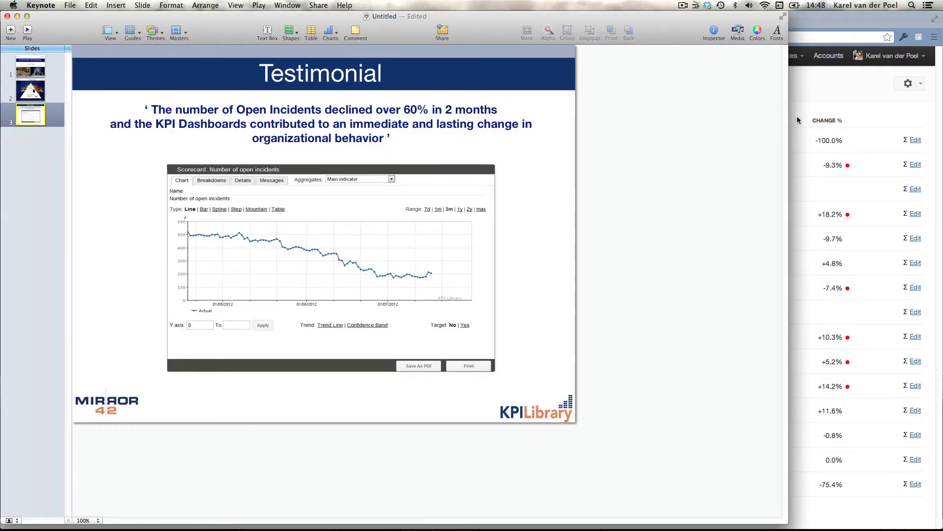
# Bring Mirror42 to the front and filter Scorecards to the twelve Key Indicators.
pyautogui.click(813, 99)
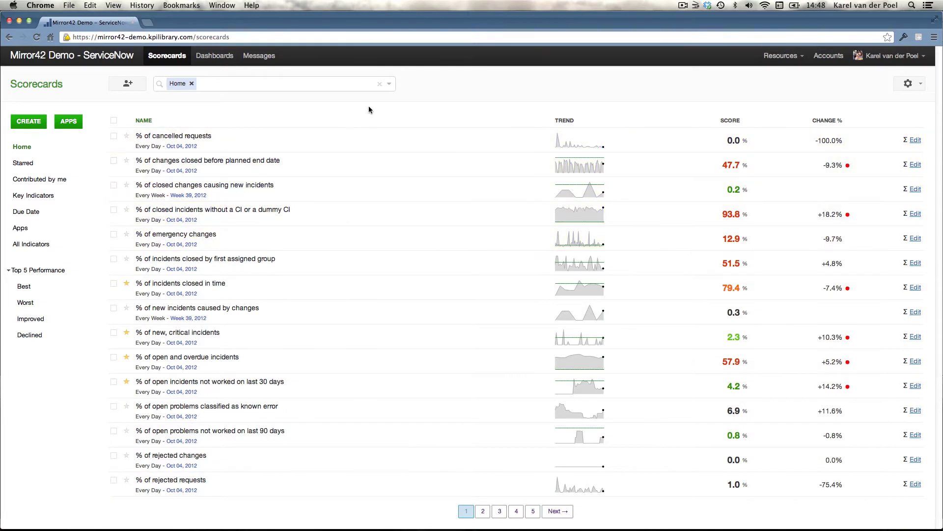
pyautogui.click(32, 196)
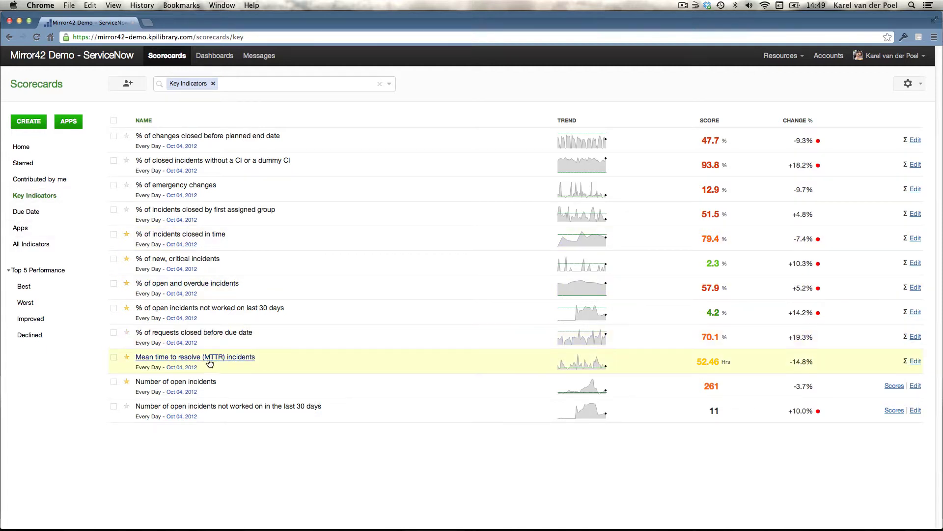
pyautogui.moveTo(208, 362)
pyautogui.moveTo(587, 389)
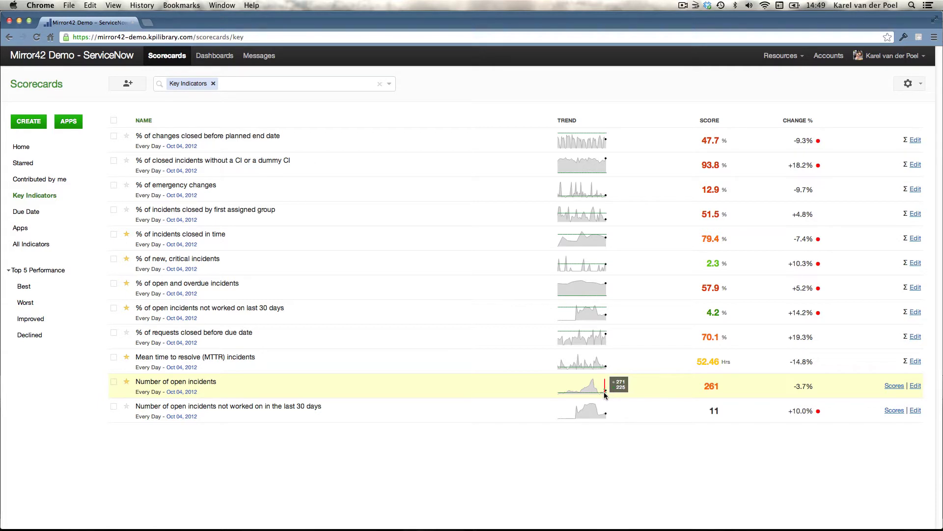
# Open the Number of open incidents scorecard as a 7-day bar chart.
pyautogui.click(204, 386)
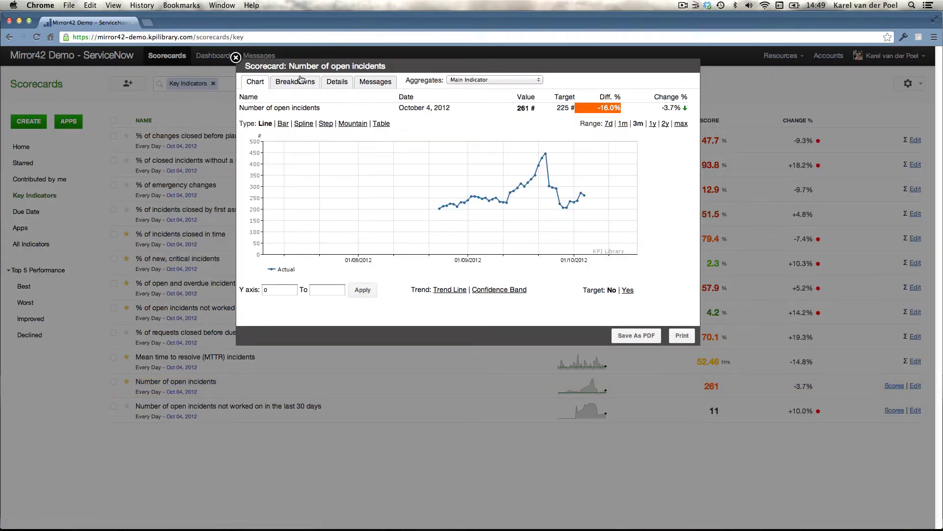
pyautogui.click(622, 124)
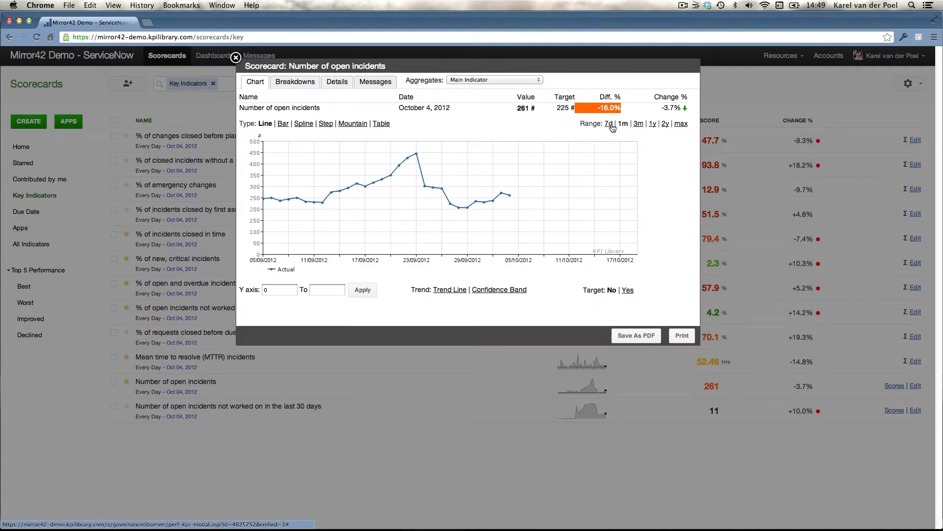
pyautogui.click(609, 124)
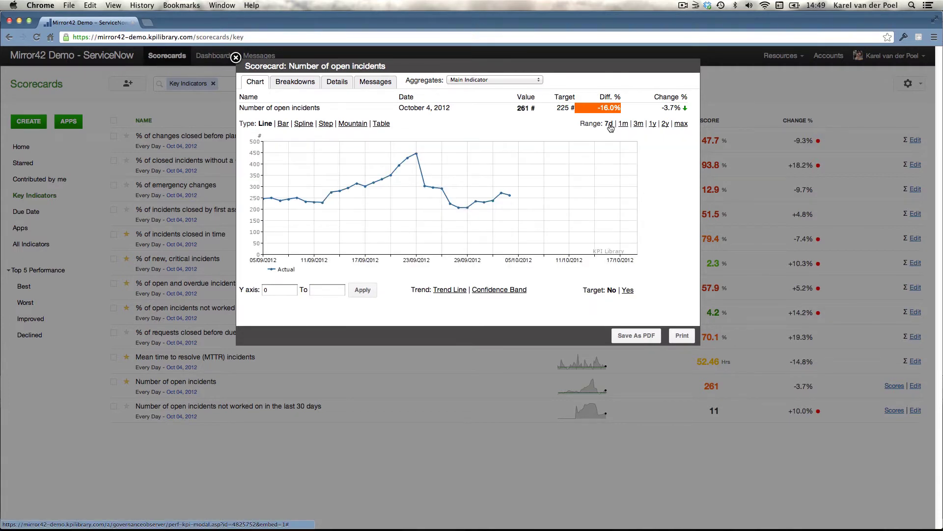
pyautogui.click(283, 124)
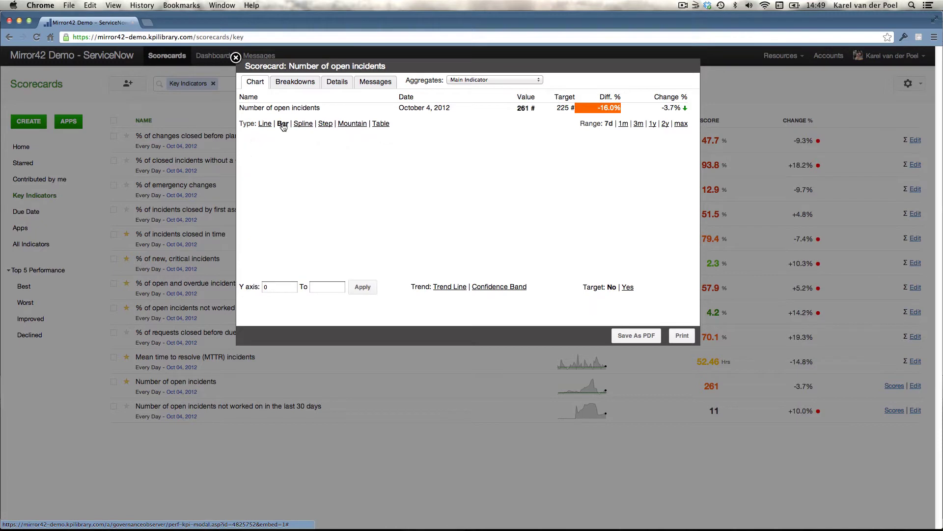
# View its breakdowns by Assignment Group, Incident state and Priority.
pyautogui.click(300, 84)
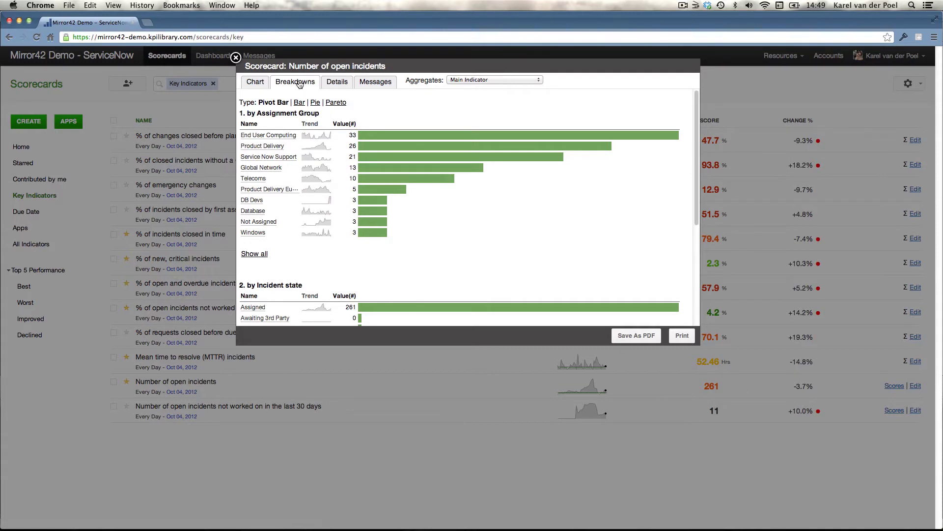
pyautogui.scroll(-4, 383, 198)
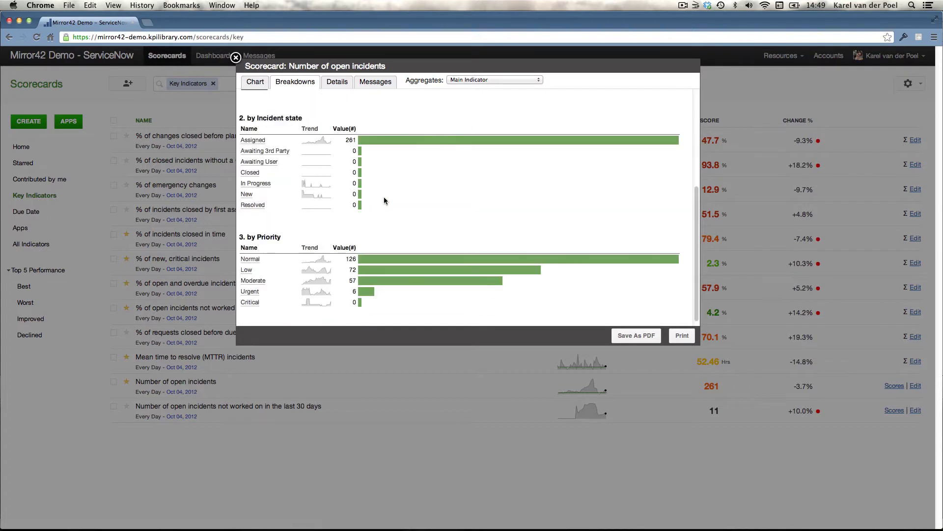
pyautogui.scroll(4, 384, 200)
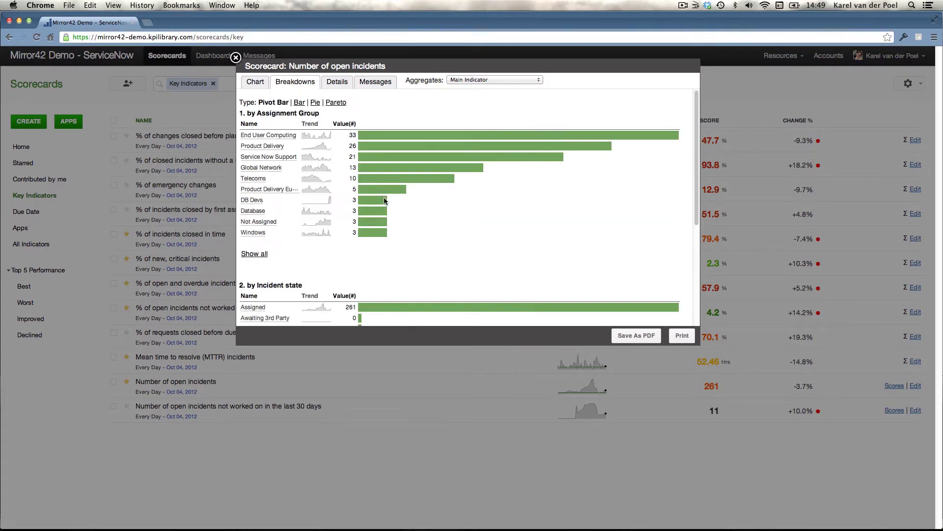
# Drill into End User Computing's open incidents, check the Aggregates options, then close the scorecard.
pyautogui.click(280, 140)
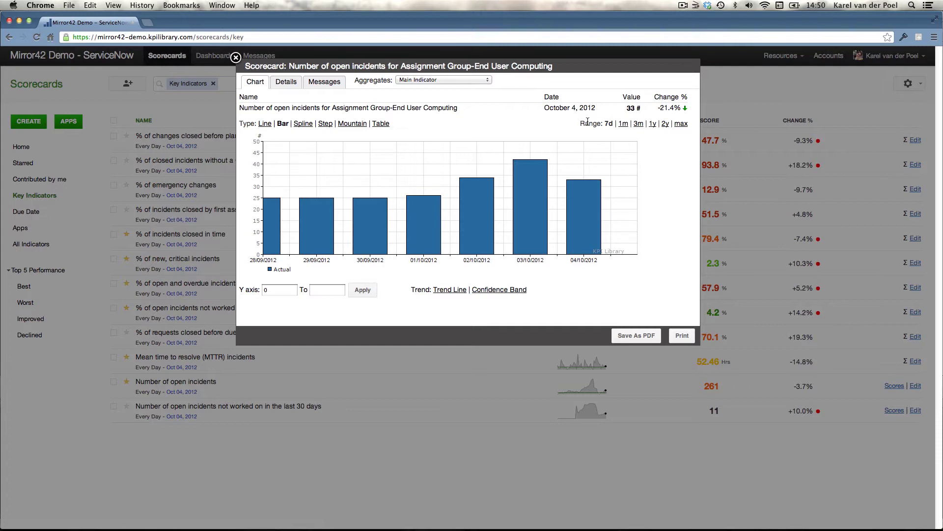
pyautogui.click(487, 80)
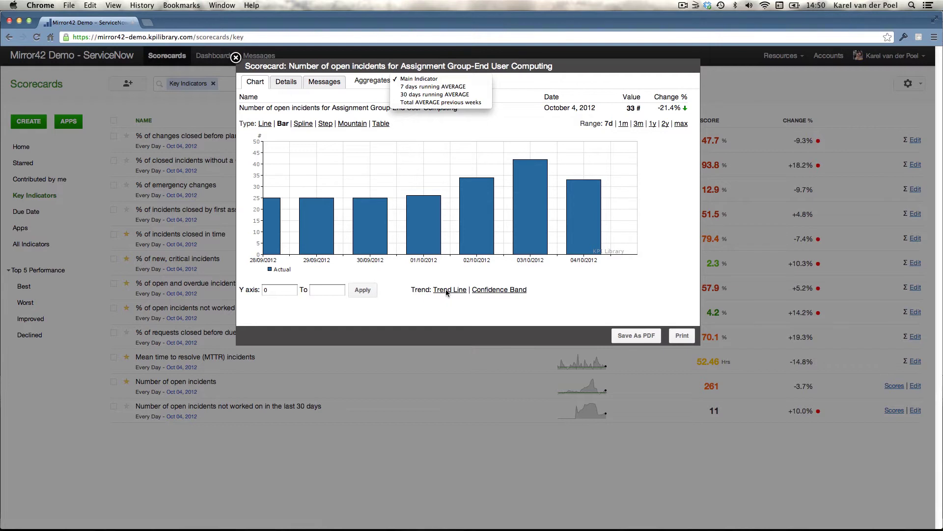
pyautogui.click(236, 58)
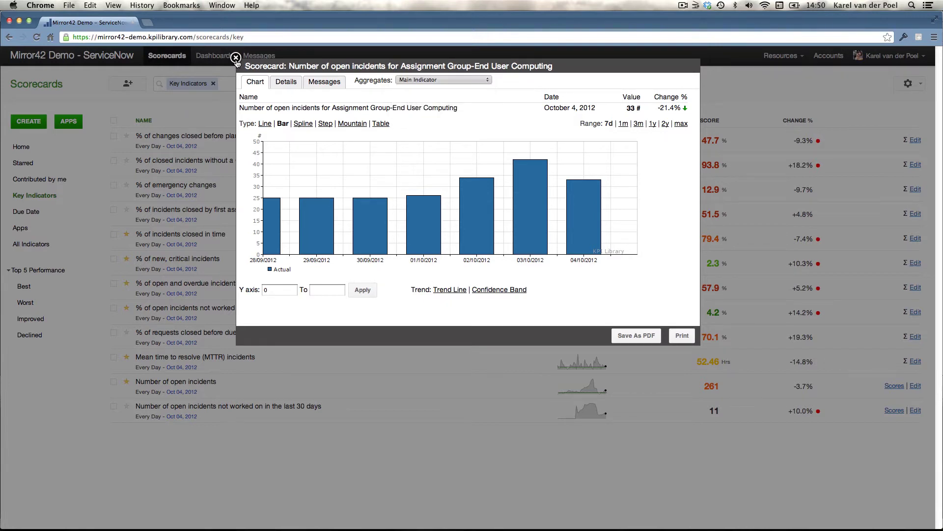
pyautogui.click(236, 58)
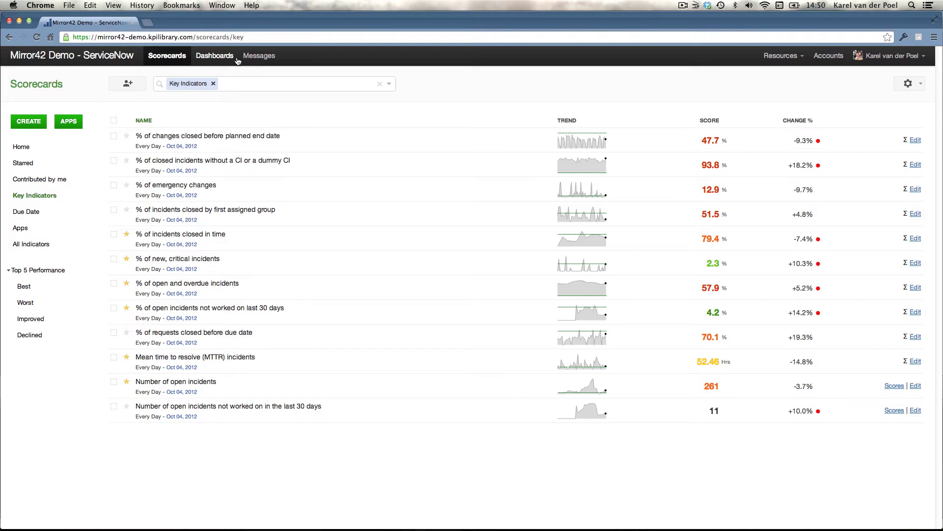
# Go to the Starred & Key dashboard and bring up the dashboard selector list.
pyautogui.click(235, 58)
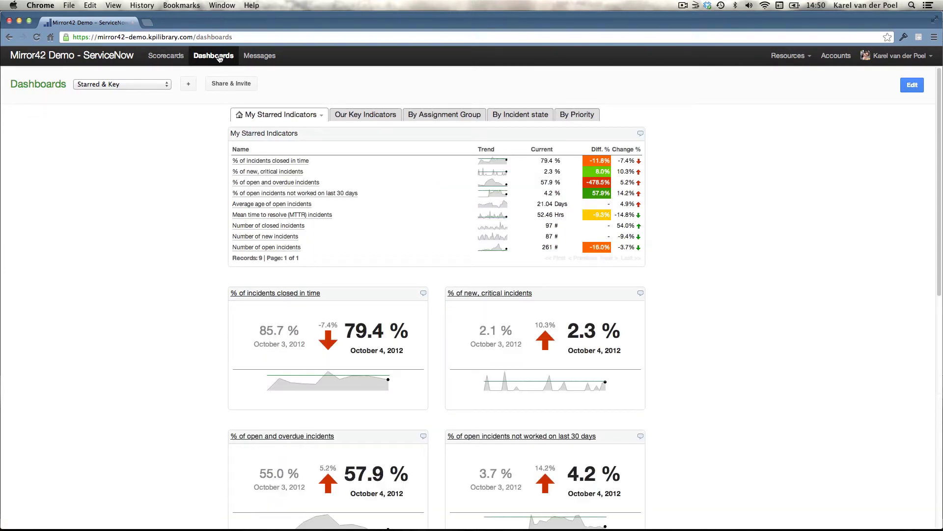
pyautogui.click(131, 87)
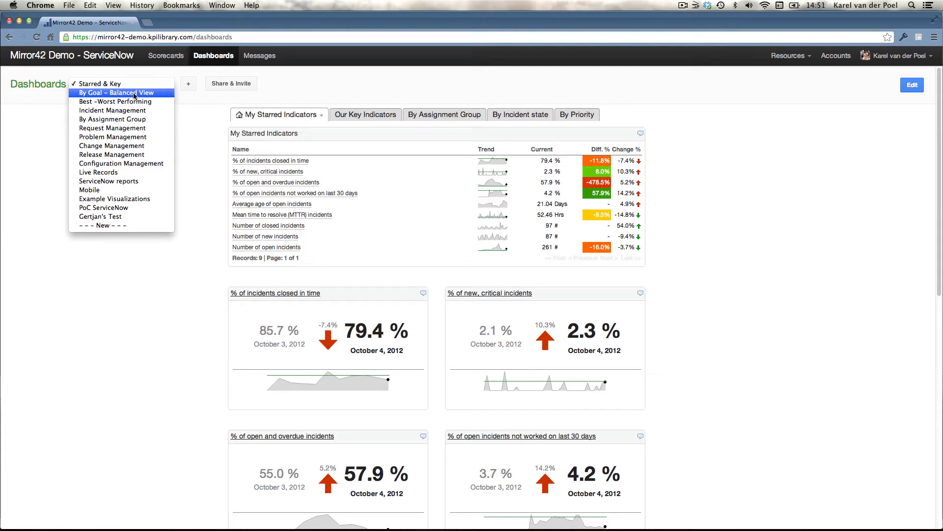
# Switch to Incident Management, view new incidents in last 7 days by priority, then close it.
pyautogui.click(132, 111)
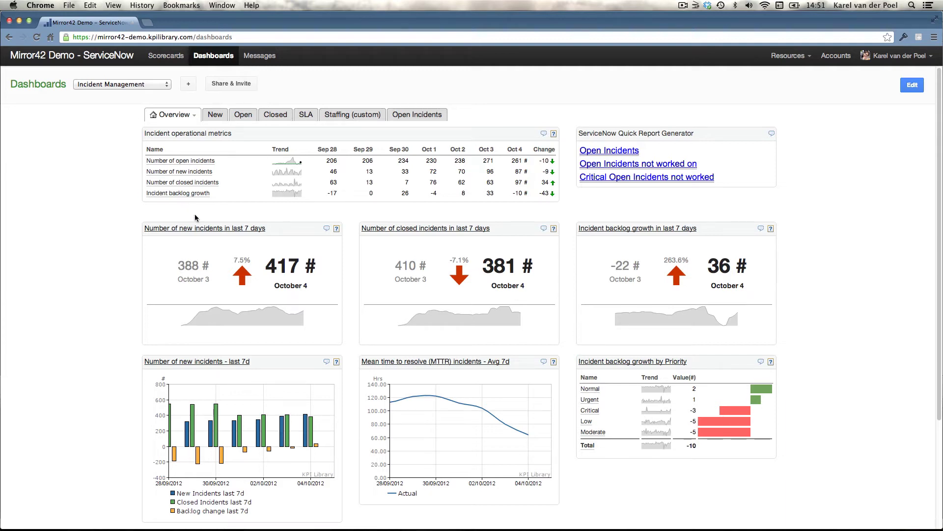
pyautogui.click(198, 229)
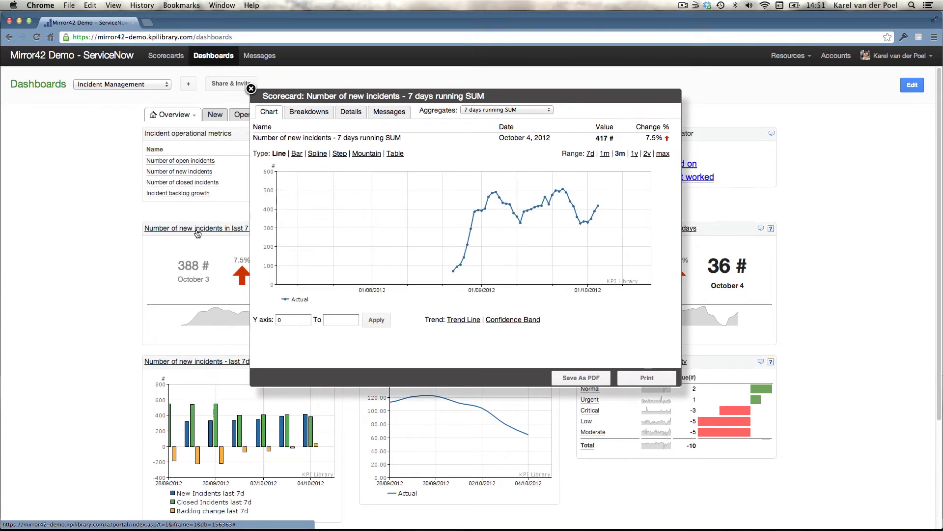
pyautogui.click(307, 113)
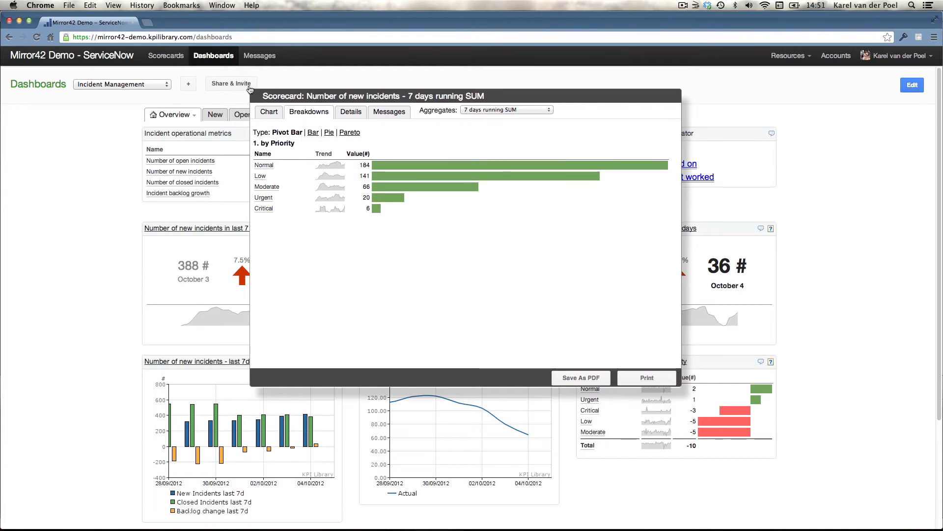
pyautogui.click(251, 88)
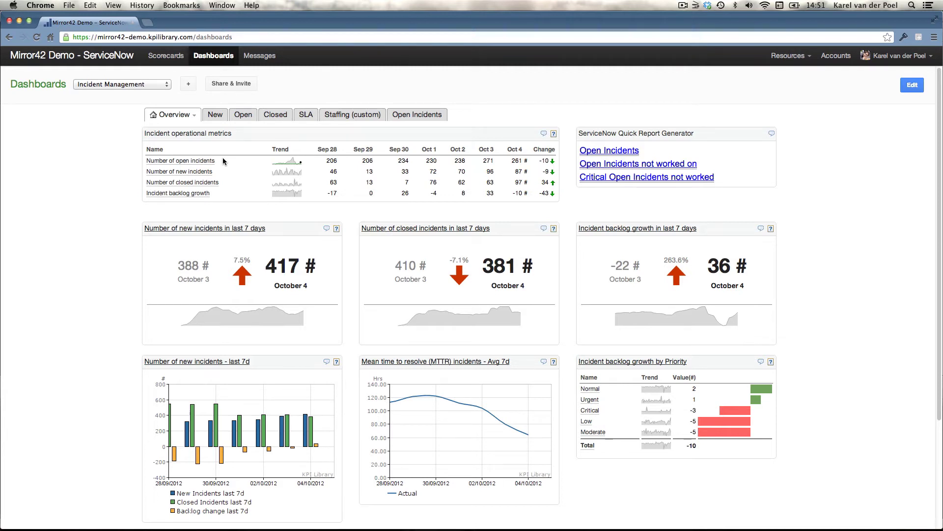
# Show the Staffing (custom) tab with the 23 IT staff and backlog-reduction staffing widgets.
pyautogui.click(369, 115)
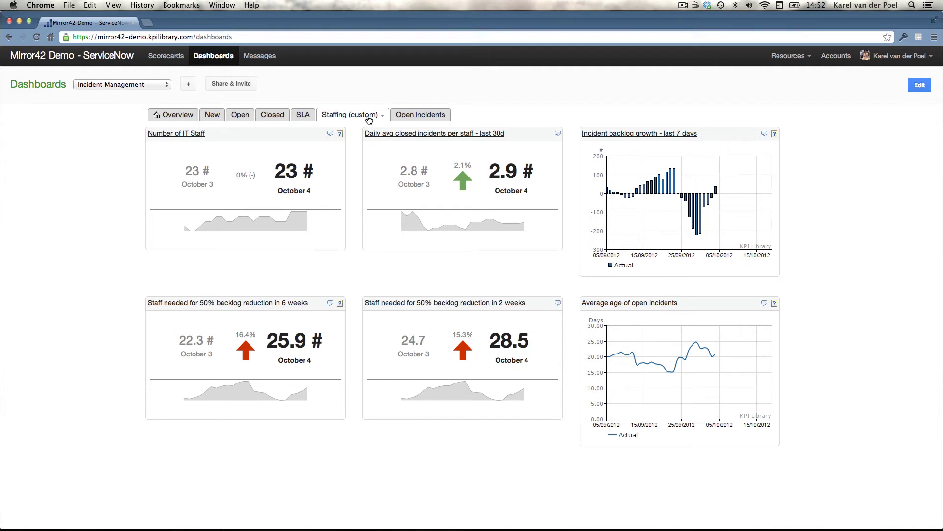
# Open the top critical incident on the Open Incidents tab: SAP Human Resources not accessible.
pyautogui.click(419, 118)
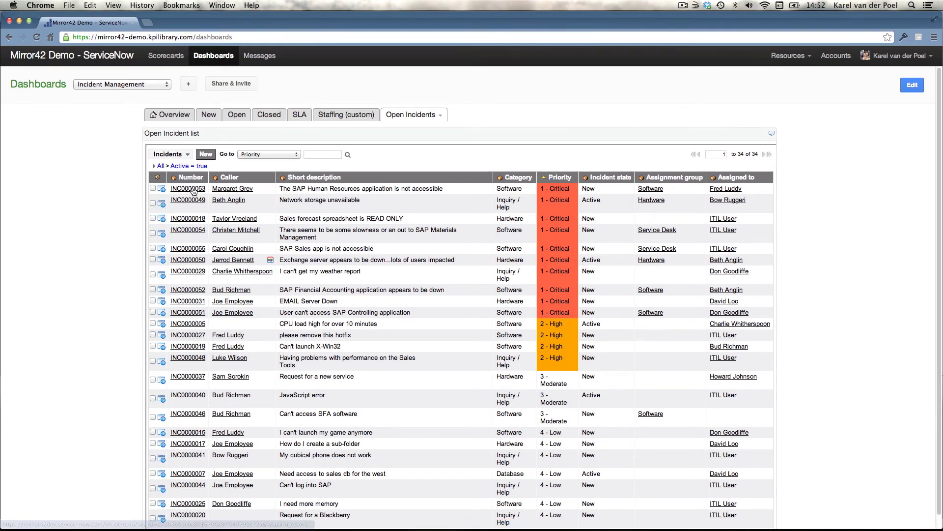
pyautogui.click(196, 190)
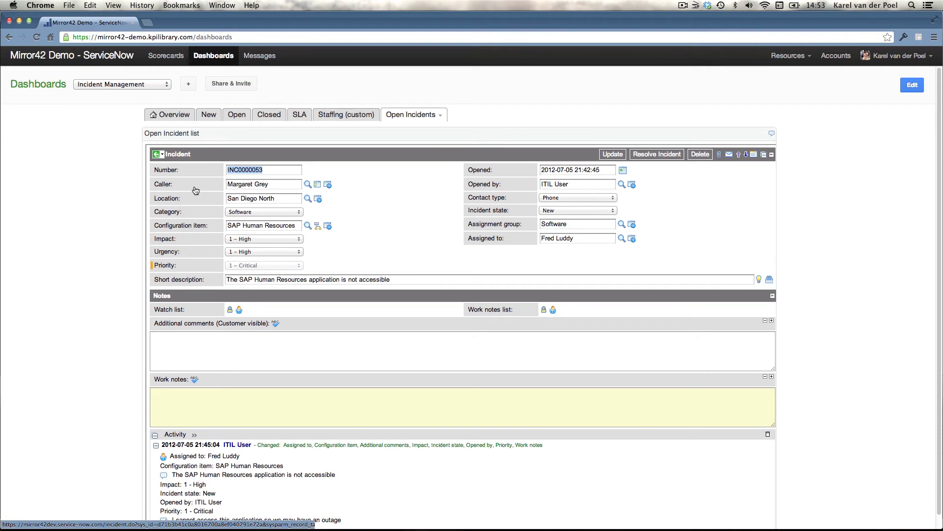
# Switch to the ServiceNow reports dashboard and list All reports (100 of 130).
pyautogui.click(155, 85)
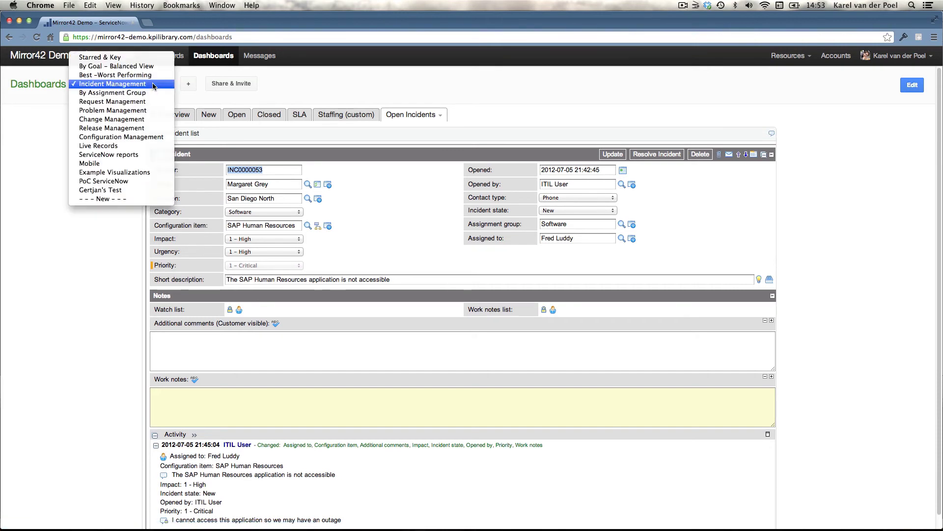
pyautogui.click(135, 155)
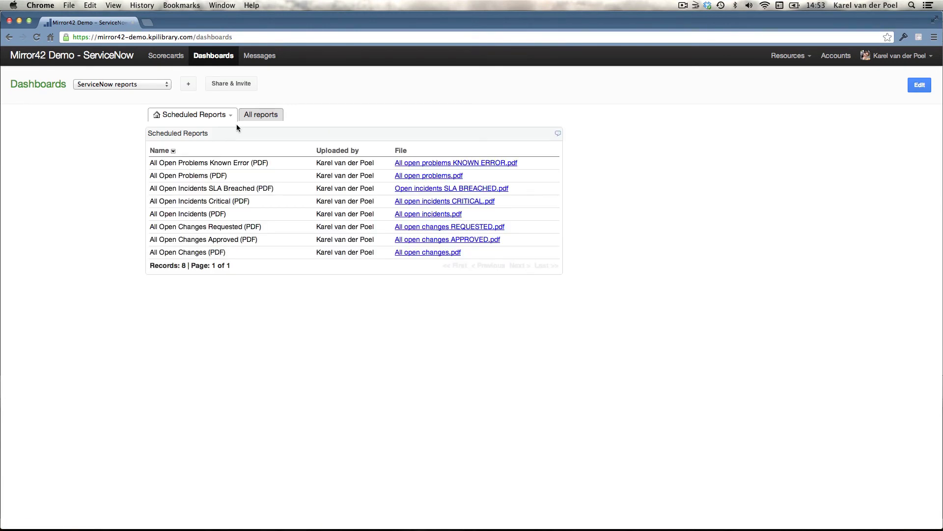
pyautogui.click(261, 115)
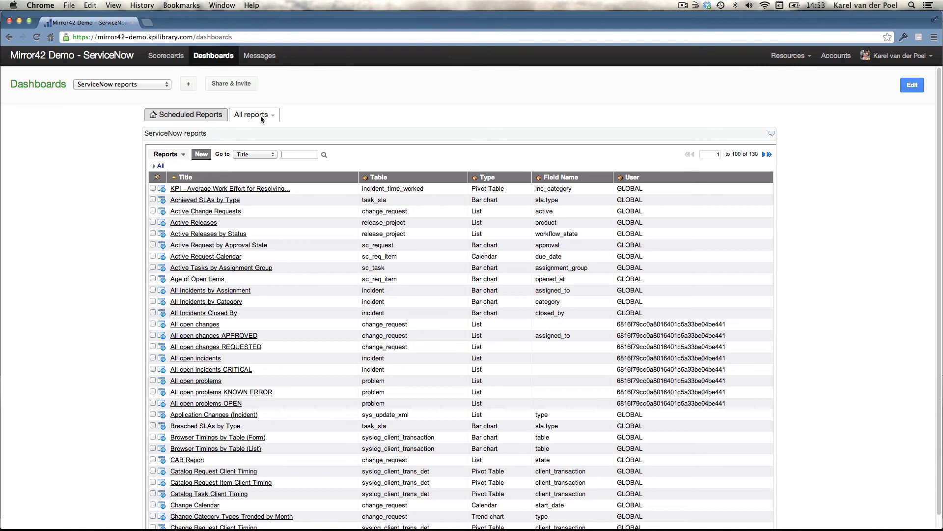
pyautogui.click(158, 87)
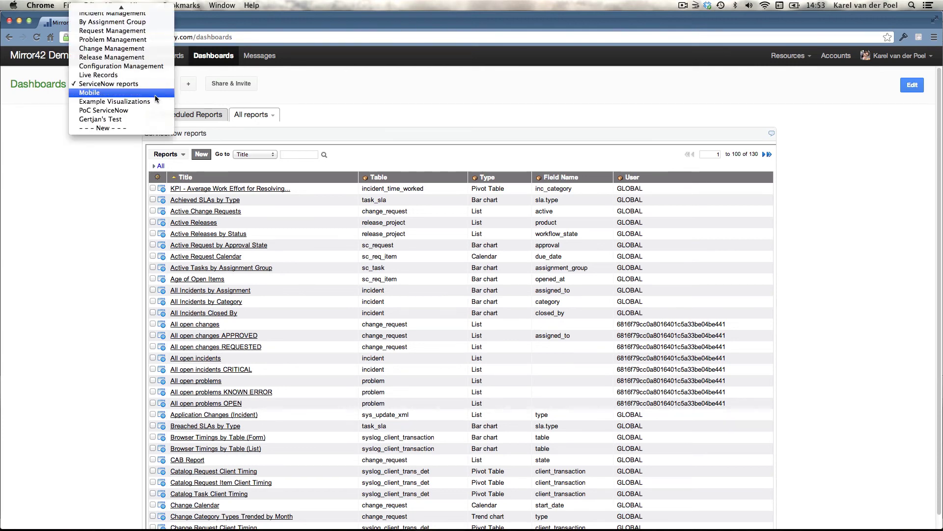
# Switch to the Mobile dashboard showing the iPhone app screenshots.
pyautogui.click(156, 96)
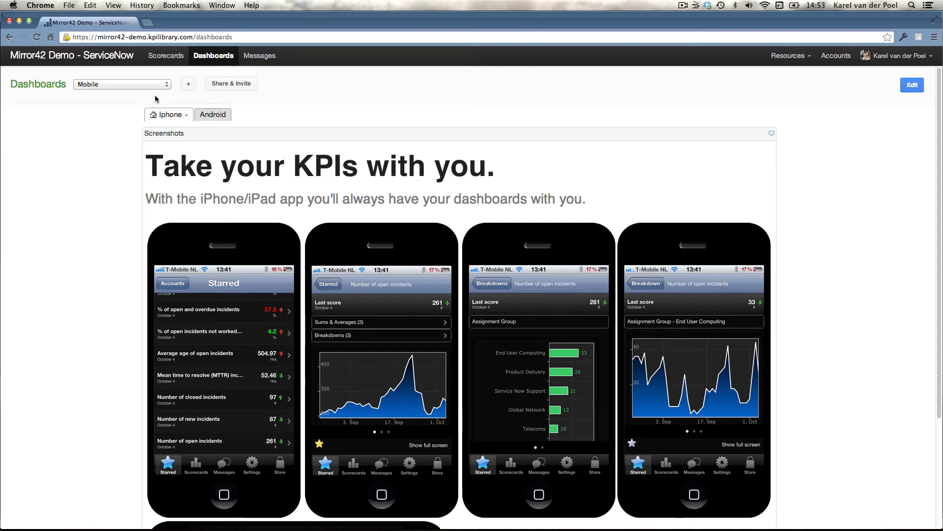
pyautogui.click(158, 83)
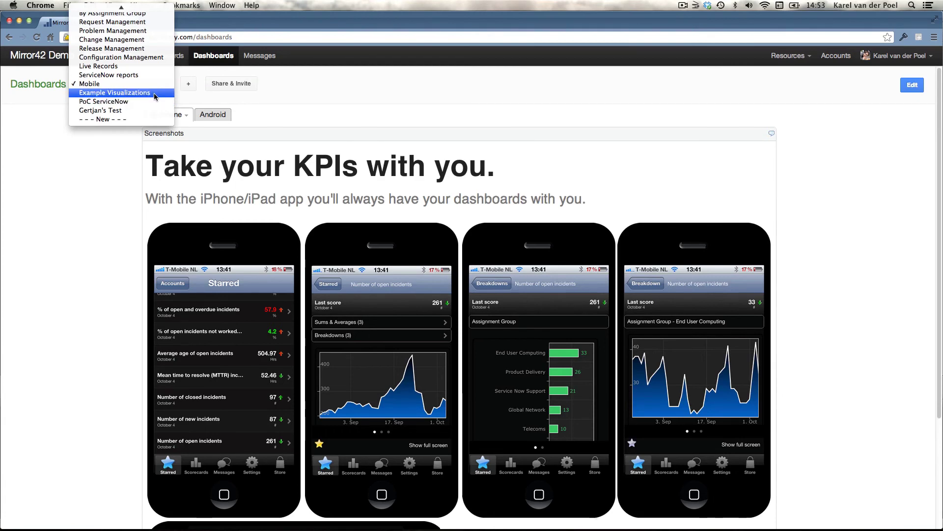
# Switch to Example Visualizations, scroll through its charts, and put the dashboard in edit mode.
pyautogui.click(154, 93)
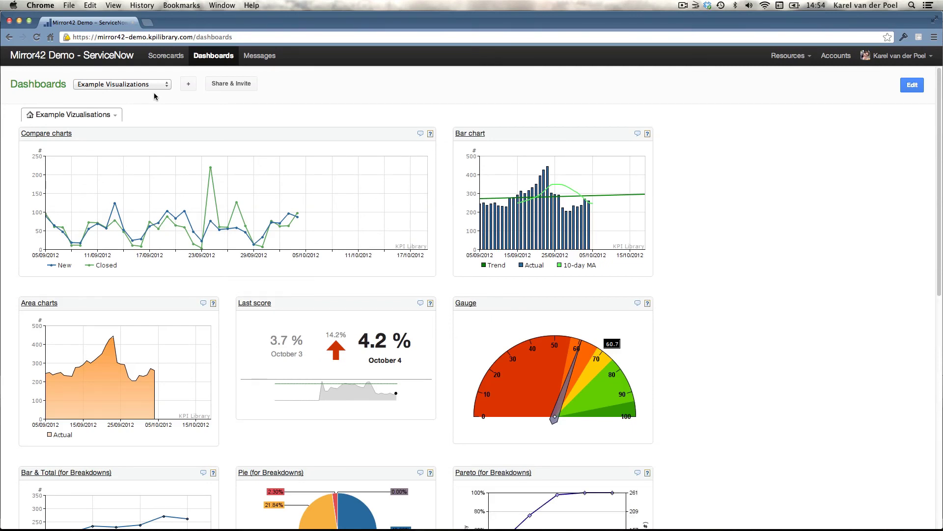
pyautogui.scroll(-3, 304, 239)
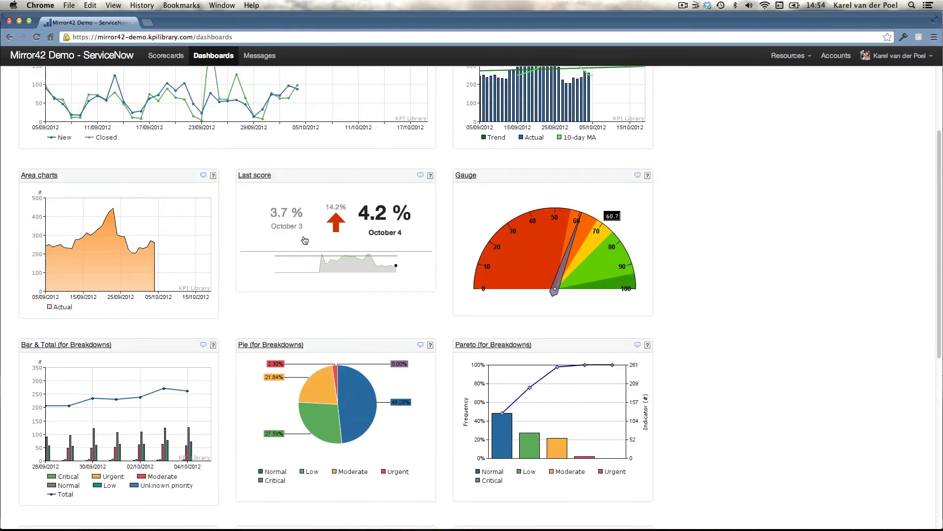
pyautogui.scroll(3, 185, 172)
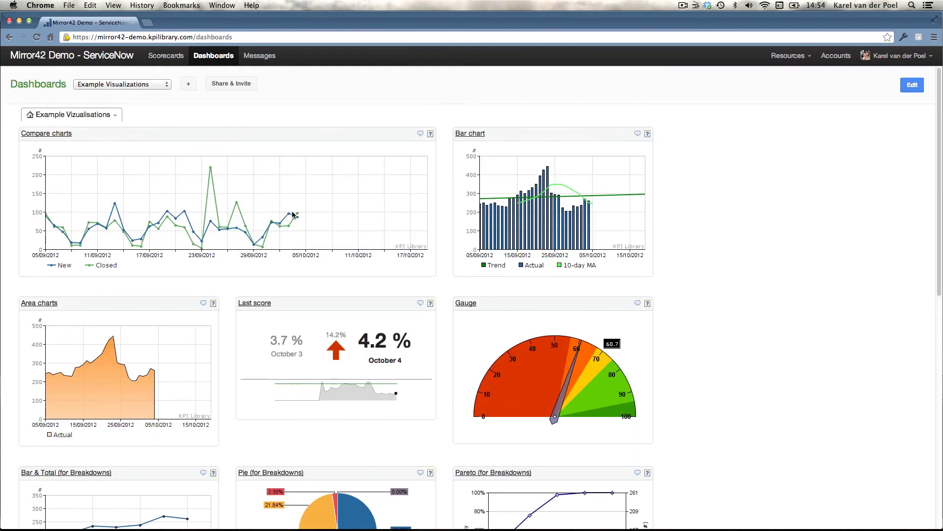
pyautogui.scroll(-2, 293, 216)
pyautogui.scroll(-4, 294, 214)
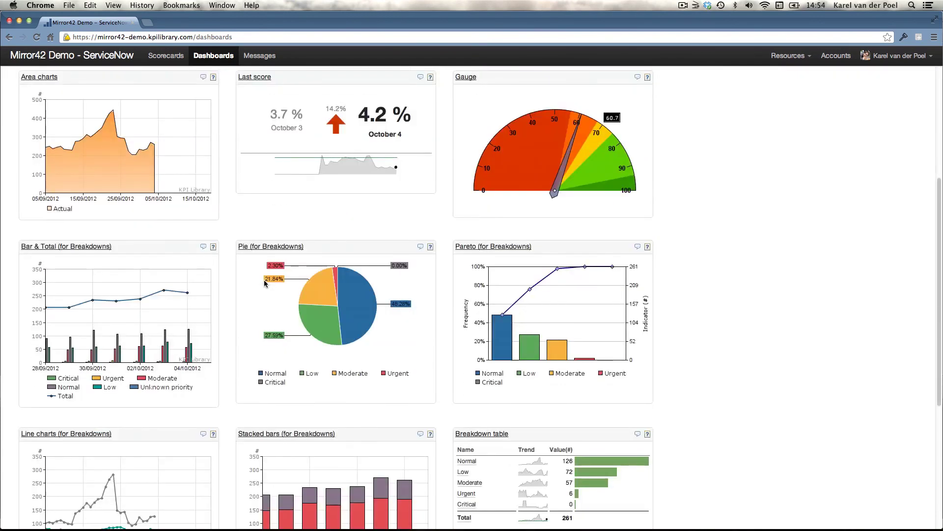
pyautogui.scroll(-4, 354, 406)
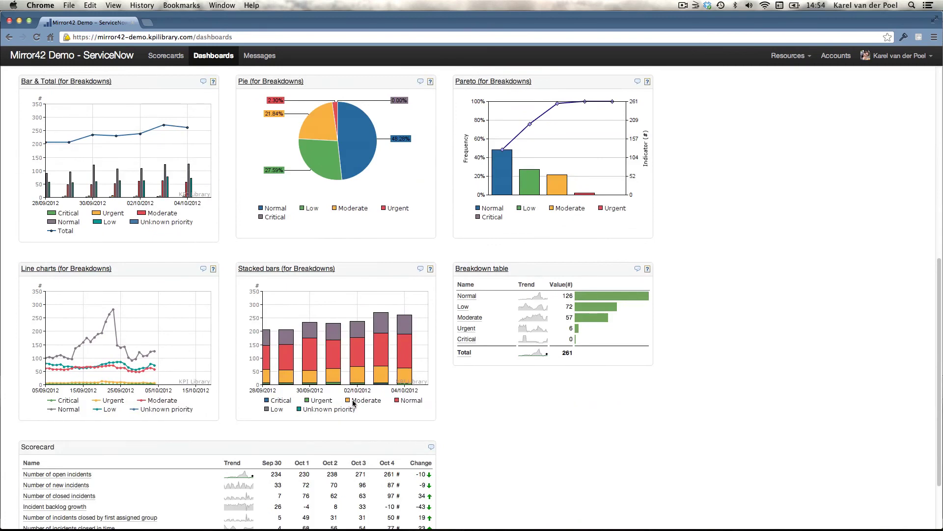
pyautogui.scroll(-3, 334, 411)
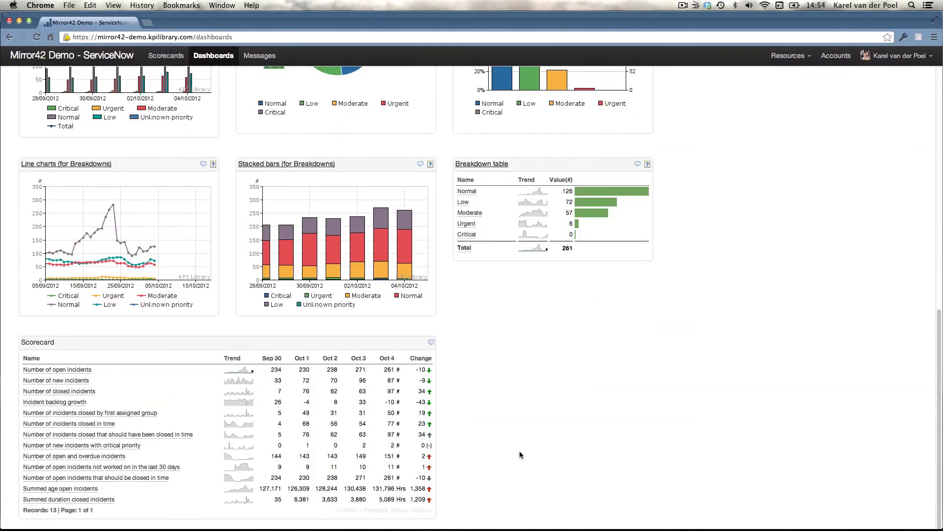
pyautogui.scroll(13, 555, 421)
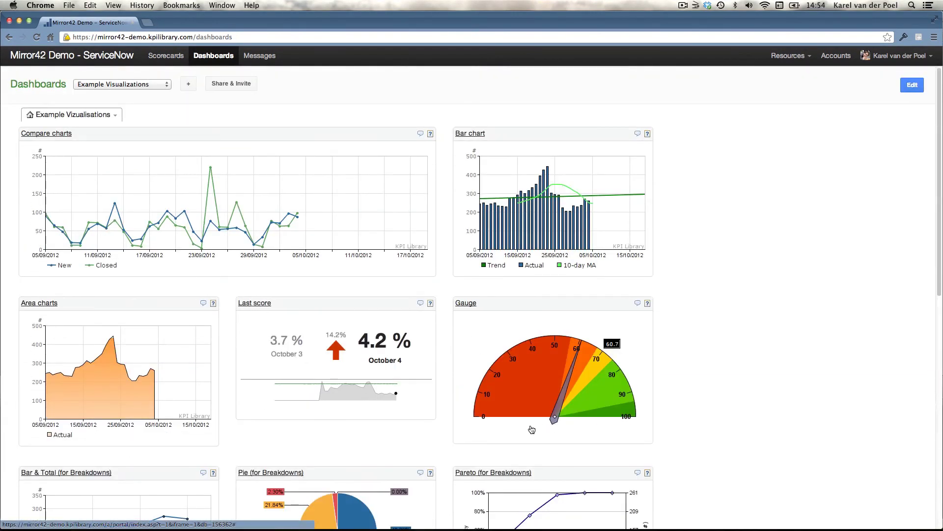
pyautogui.click(912, 85)
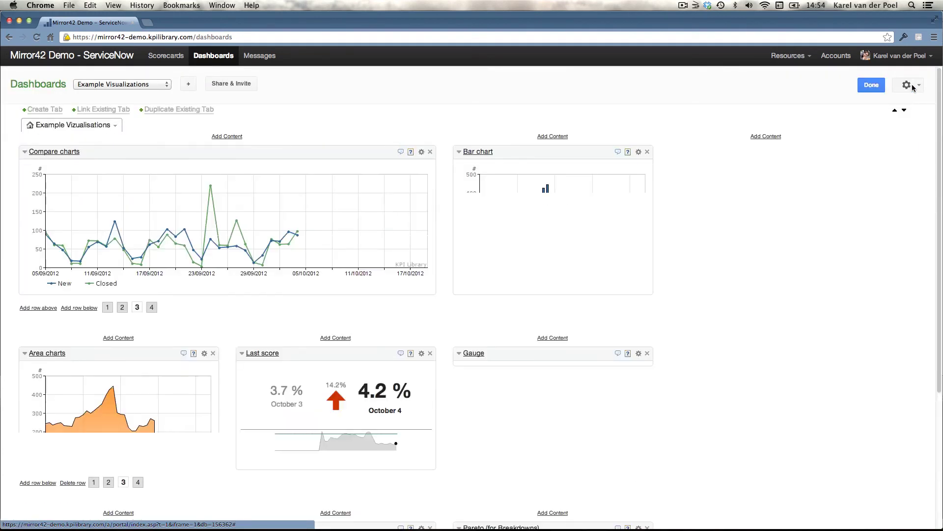
# Add an MTTR incidents portlet in Last score view (52.46 Hrs) and move it beside the Bar chart.
pyautogui.click(773, 138)
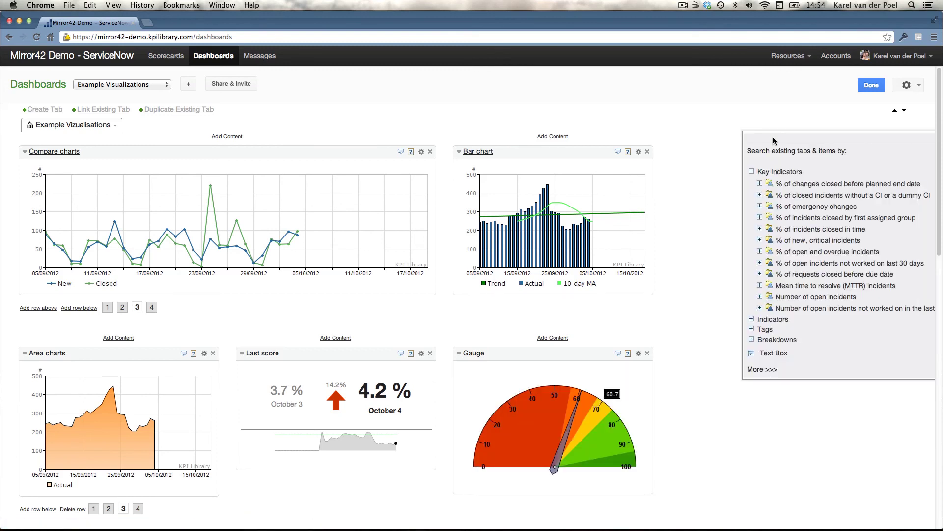
pyautogui.click(833, 286)
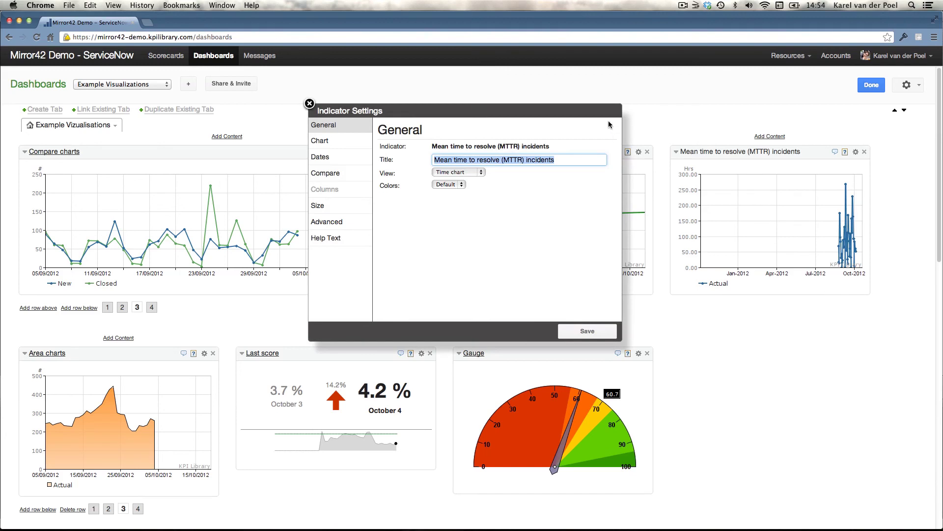
pyautogui.click(480, 172)
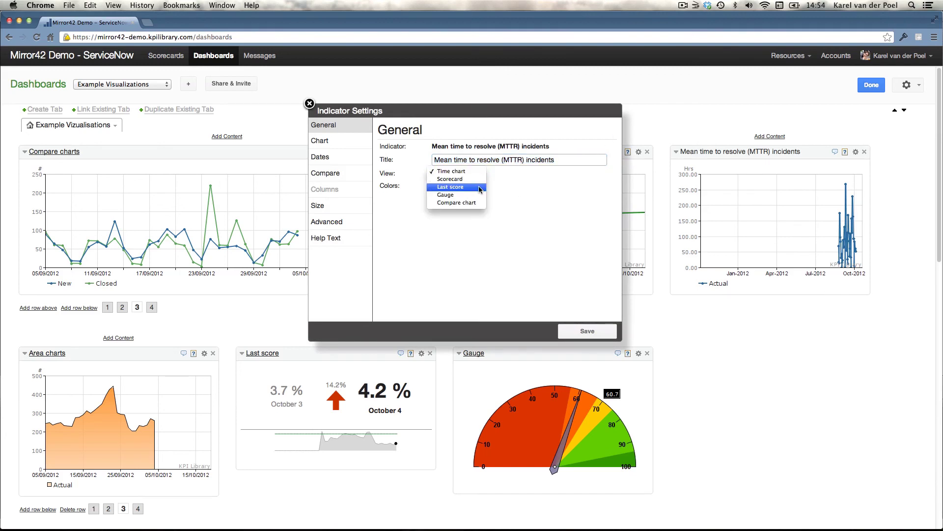
pyautogui.click(480, 191)
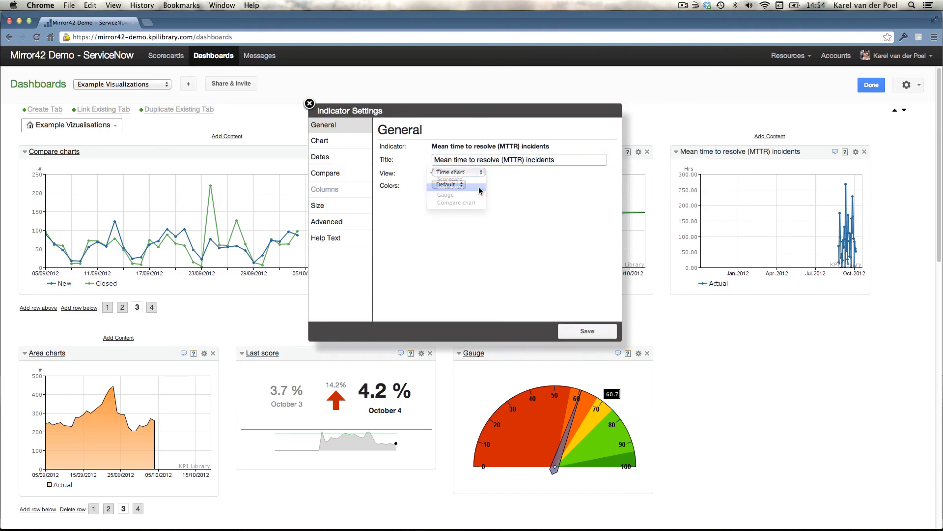
pyautogui.click(586, 336)
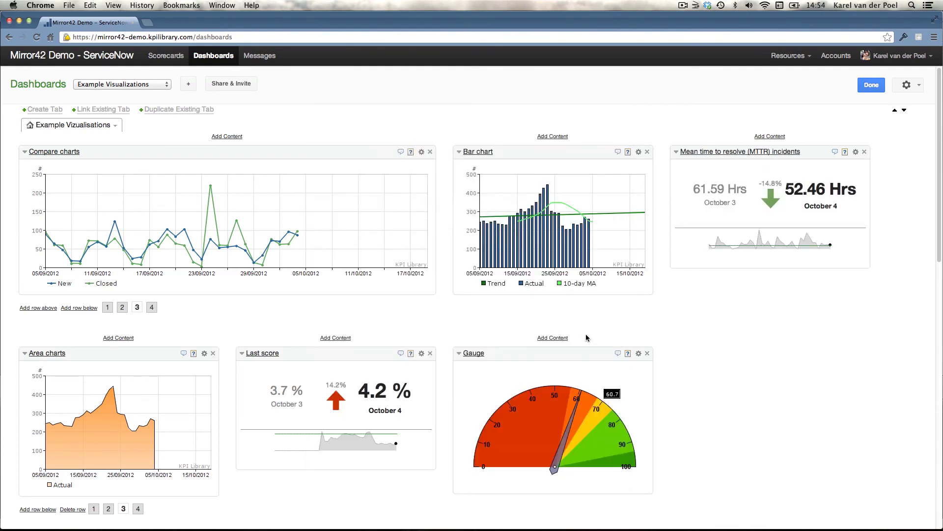
pyautogui.moveTo(812, 150)
pyautogui.mouseDown()
pyautogui.moveTo(785, 239)
pyautogui.moveTo(565, 348)
pyautogui.moveTo(560, 339)
pyautogui.moveTo(595, 498)
pyautogui.moveTo(605, 349)
pyautogui.moveTo(870, 242)
pyautogui.moveTo(809, 167)
pyautogui.mouseUp()
pyautogui.click(868, 89)
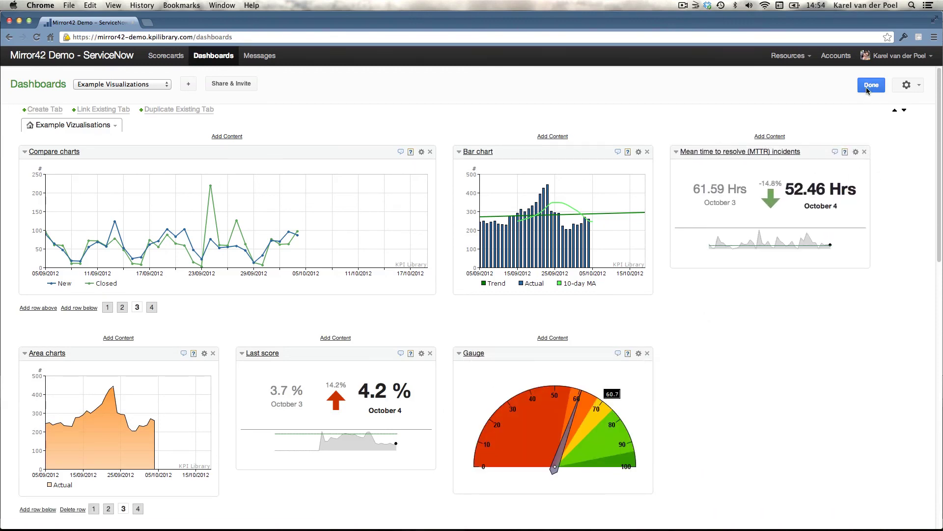